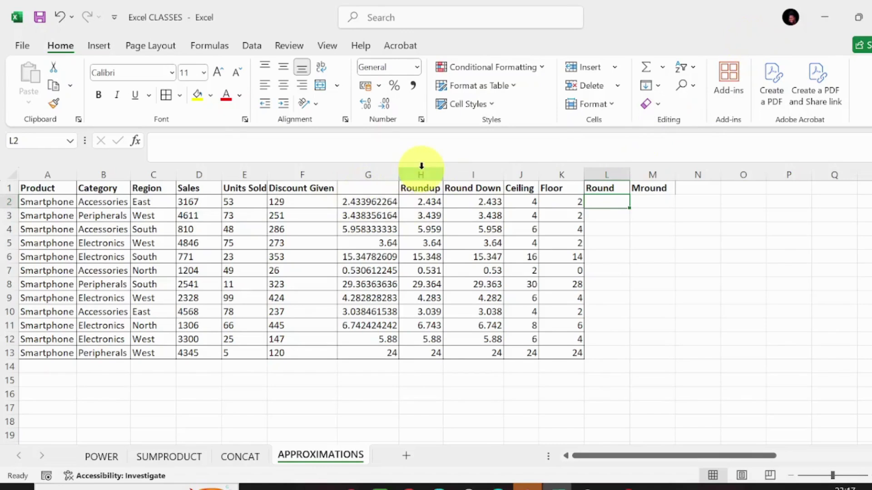
- Review the existing Roundup, Round Down, Ceiling and Floor columns one by one
left_click(421, 166)
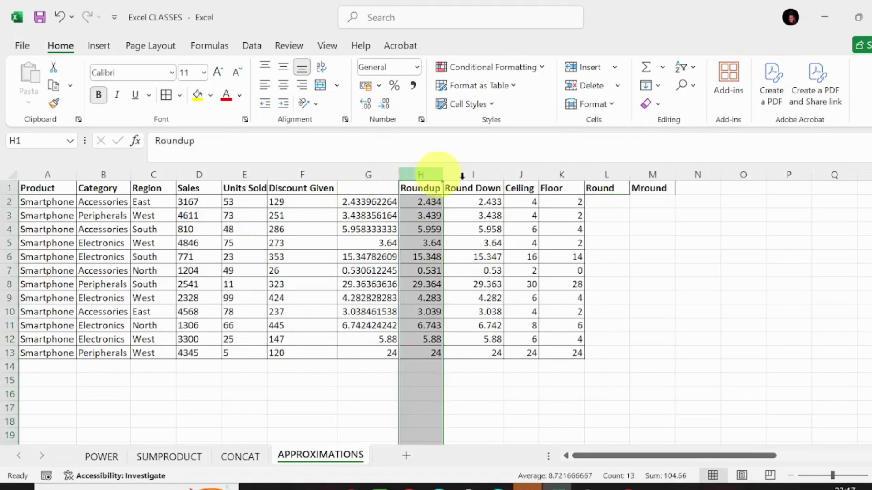
left_click(477, 175)
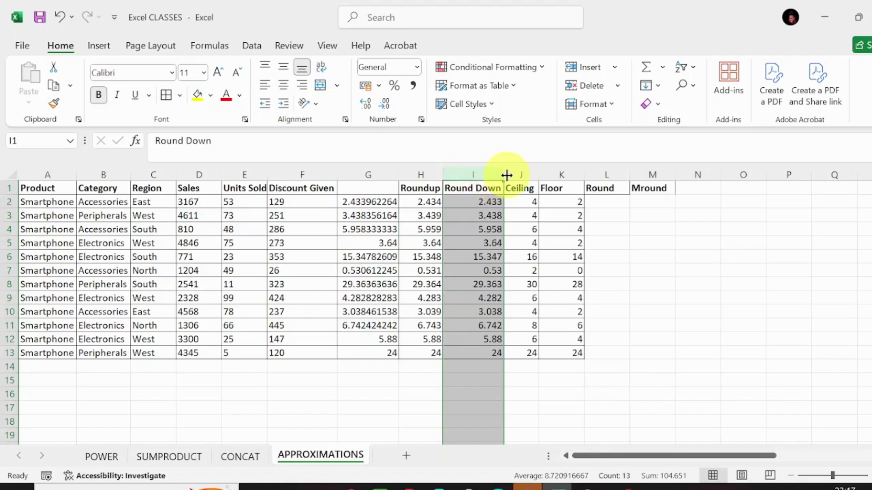
left_click(520, 171)
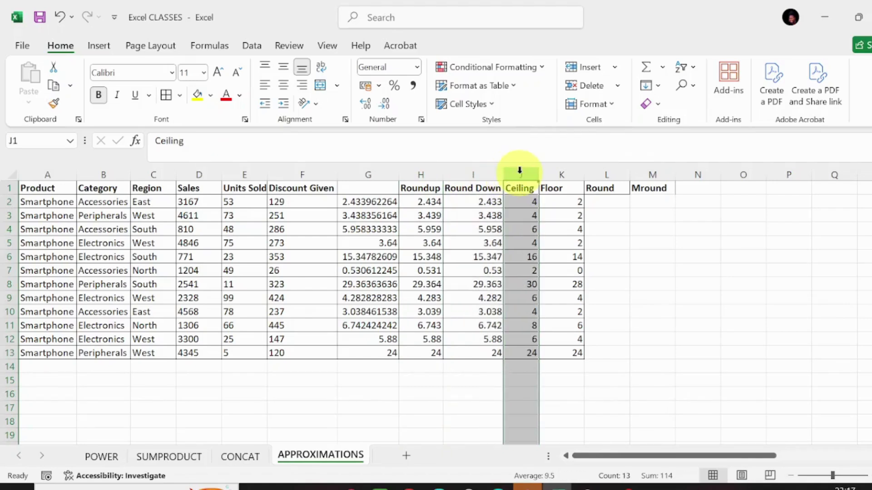
left_click(565, 171)
- Enter =ROUND(G2,2) in cell L2 under the Round header
left_click(603, 197)
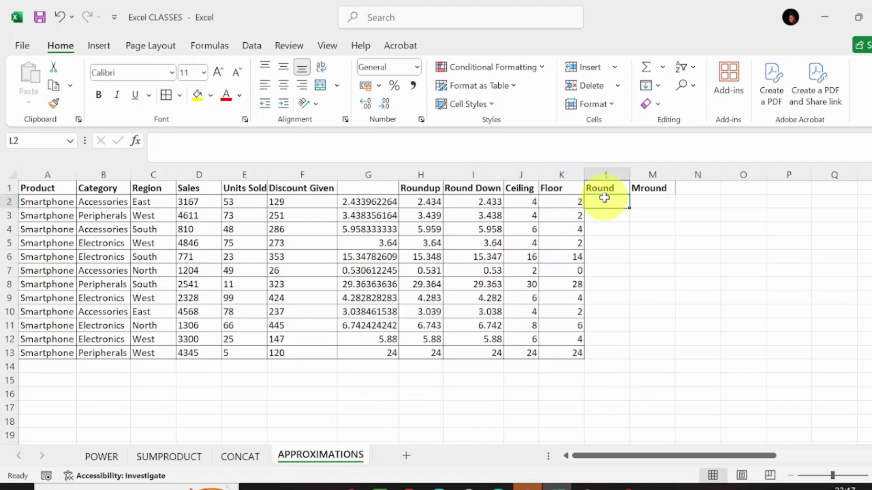
type("=")
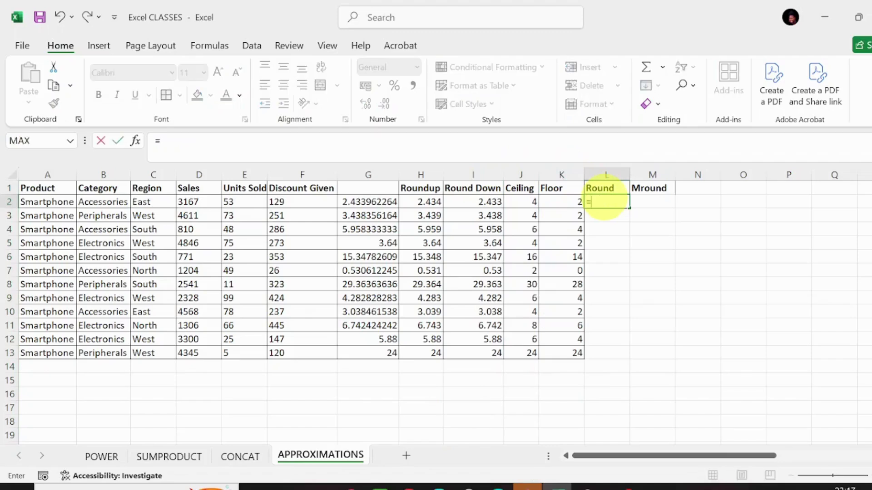
type("round")
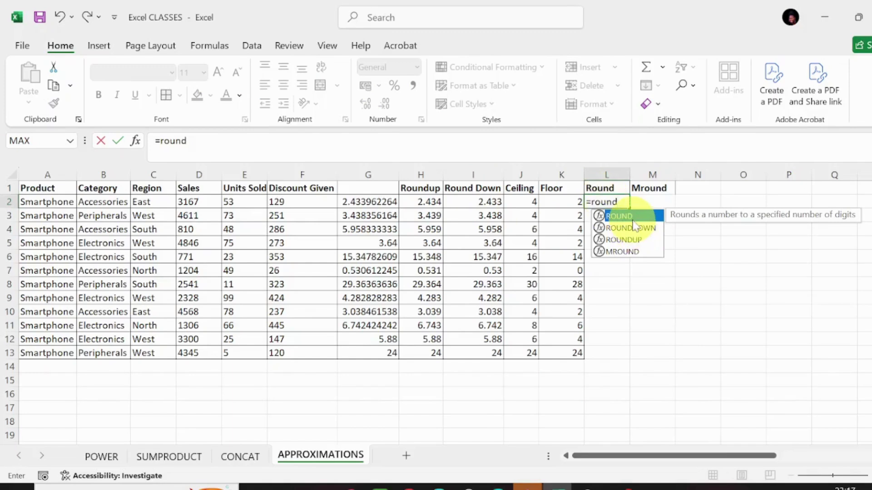
key("Tab")
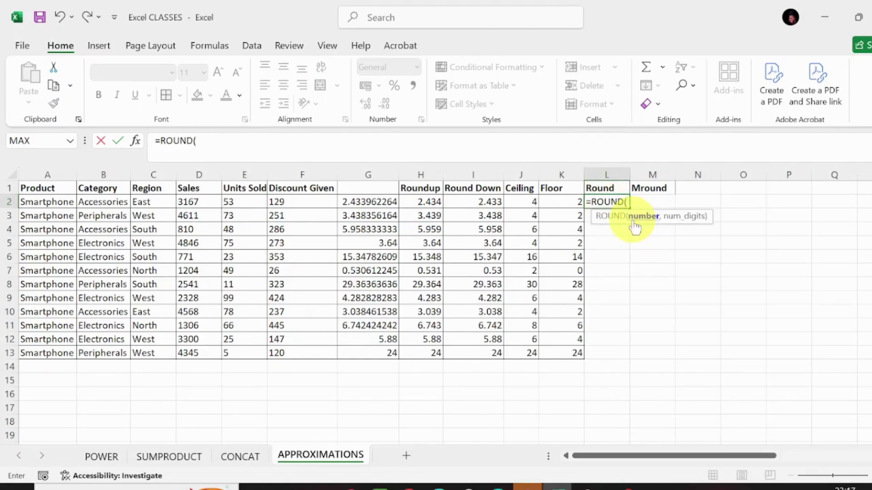
left_click(385, 205)
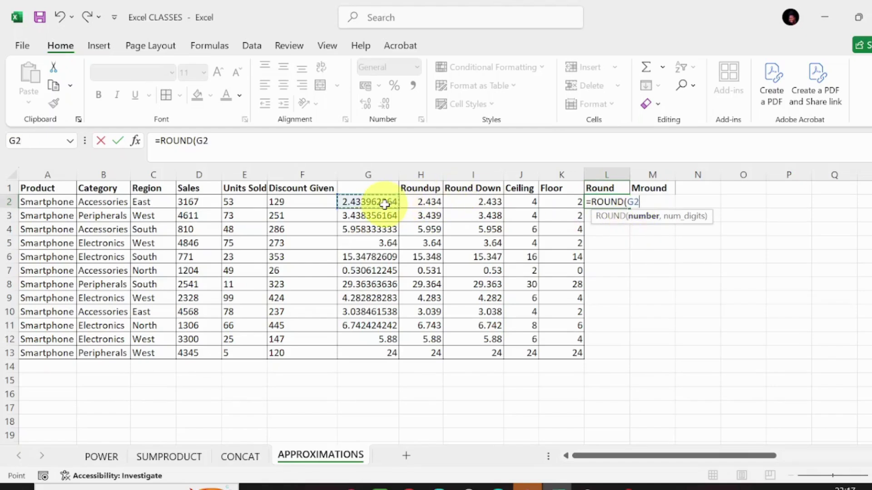
type(",")
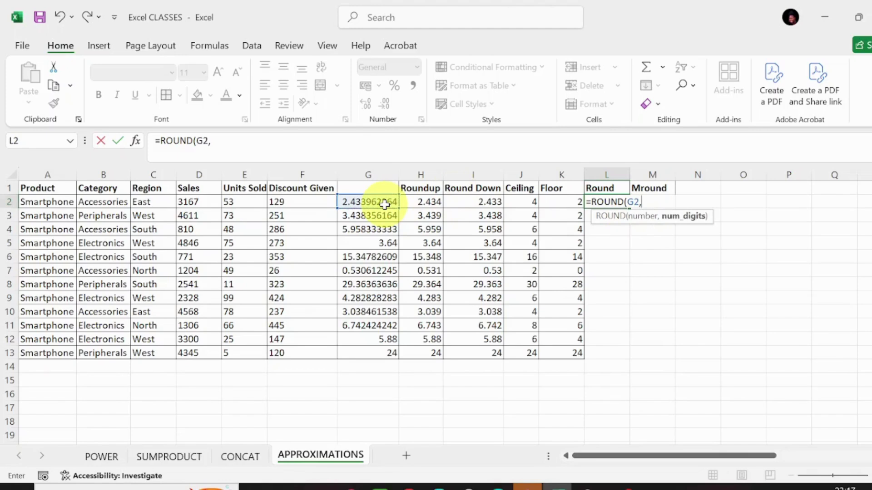
type("2")
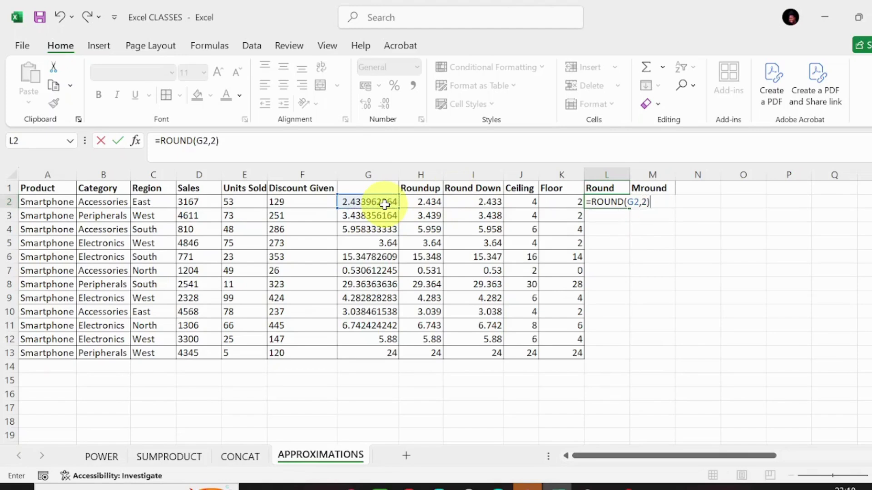
key("Return")
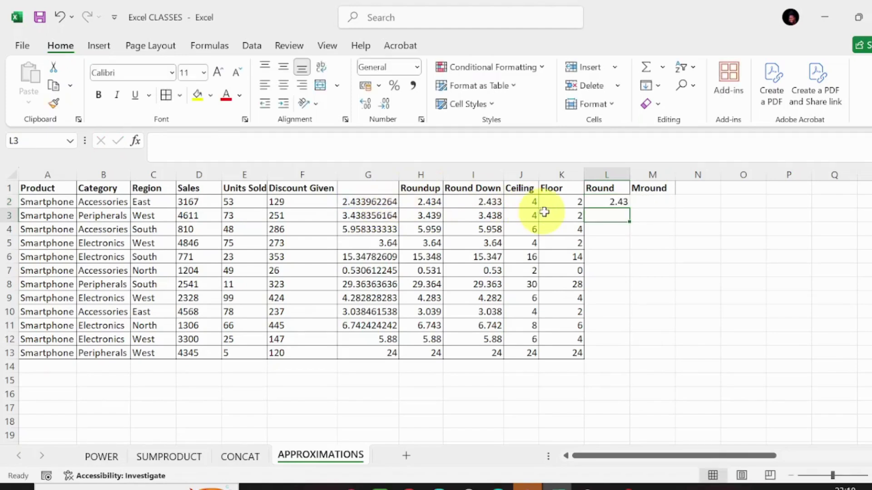
- Change the number of digits in the ROUND formula in L2 to 3
left_click(618, 203)
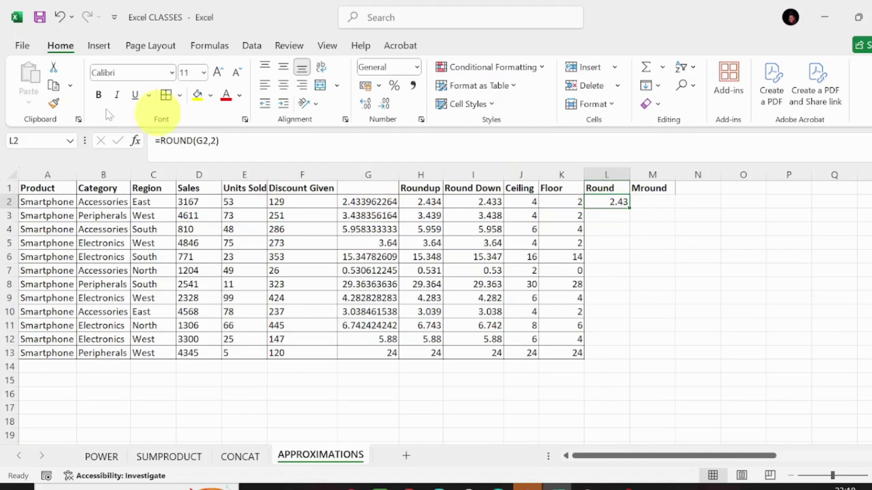
left_click(208, 141)
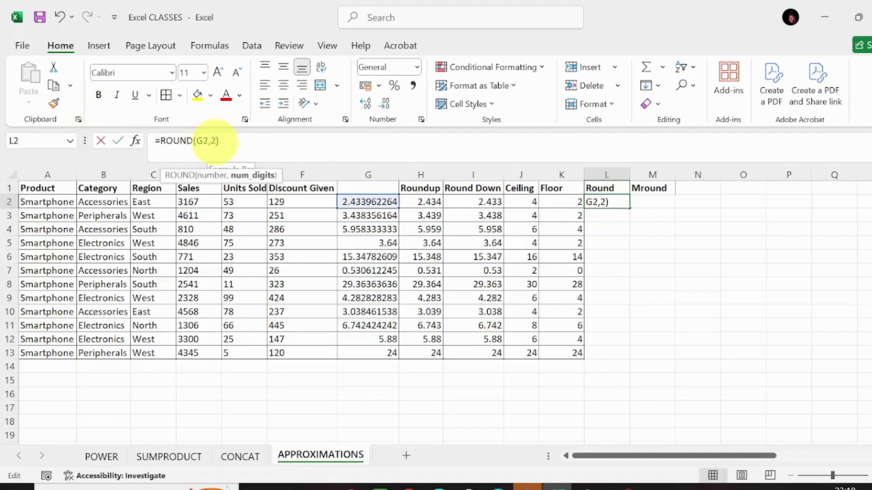
key("BackSpace")
type("3")
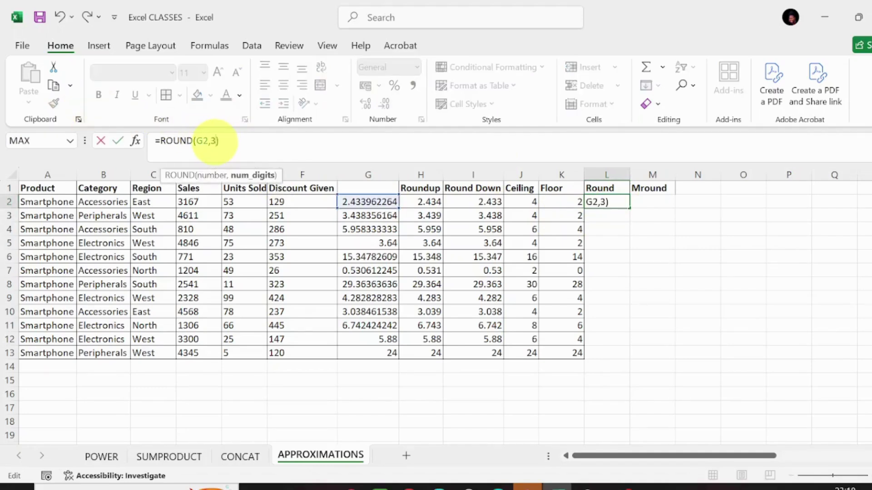
key("Return")
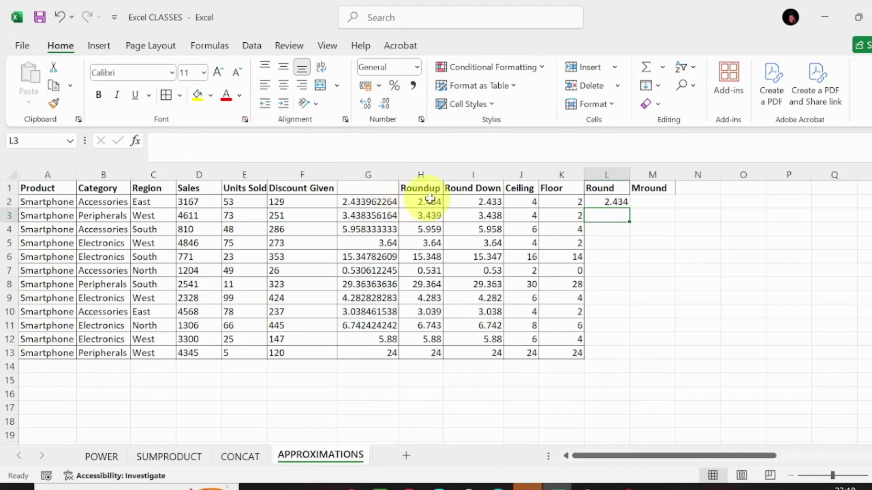
- Change the number of digits in the ROUND formula in L2 to 5
left_click(592, 201)
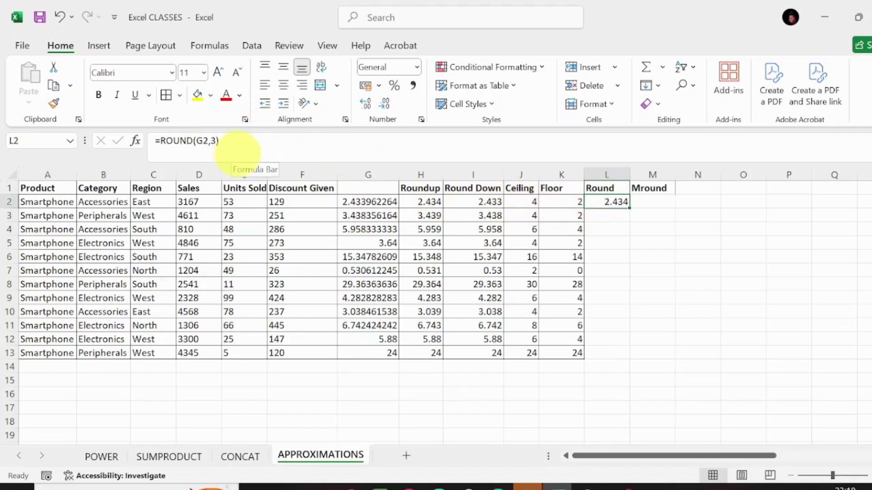
left_click(211, 140)
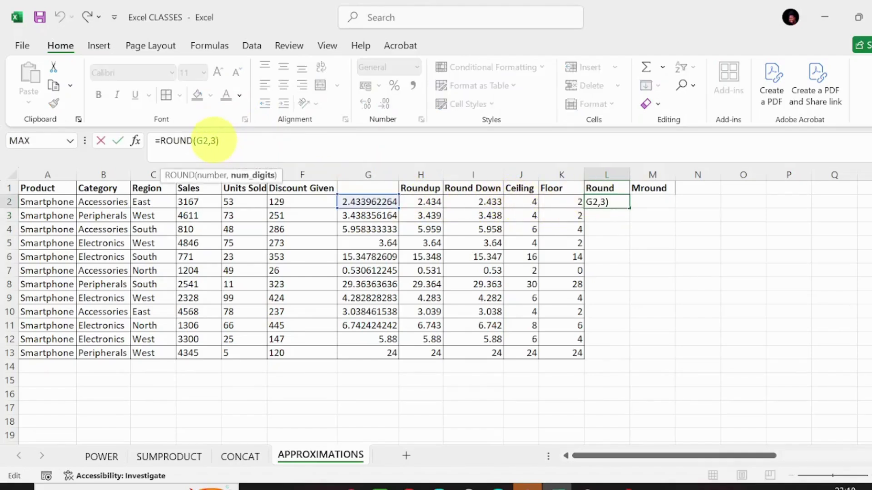
key("BackSpace")
type("5")
key("Return")
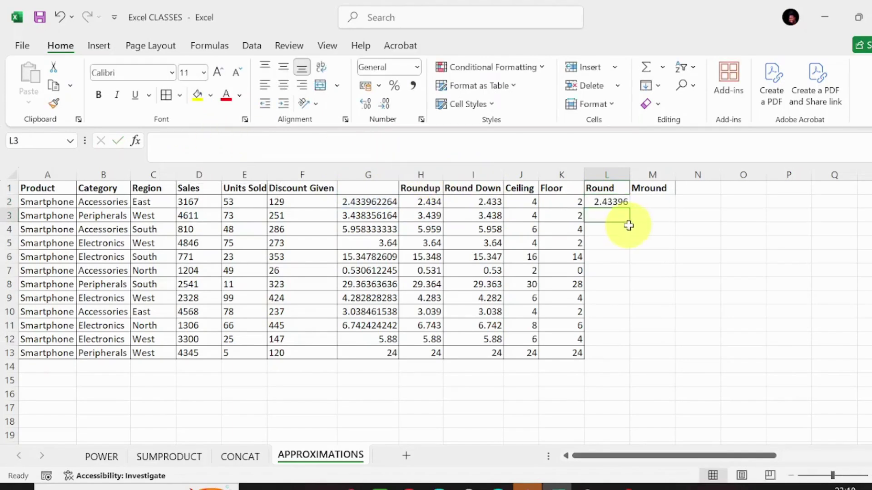
- Compare the Round result in L2 with the Roundup, Round Down and Ceiling columns
left_click(614, 203)
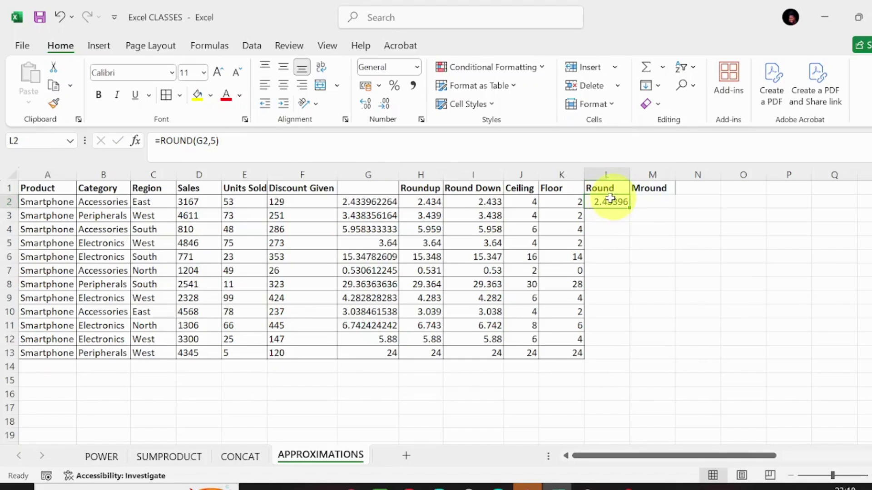
left_click(414, 176)
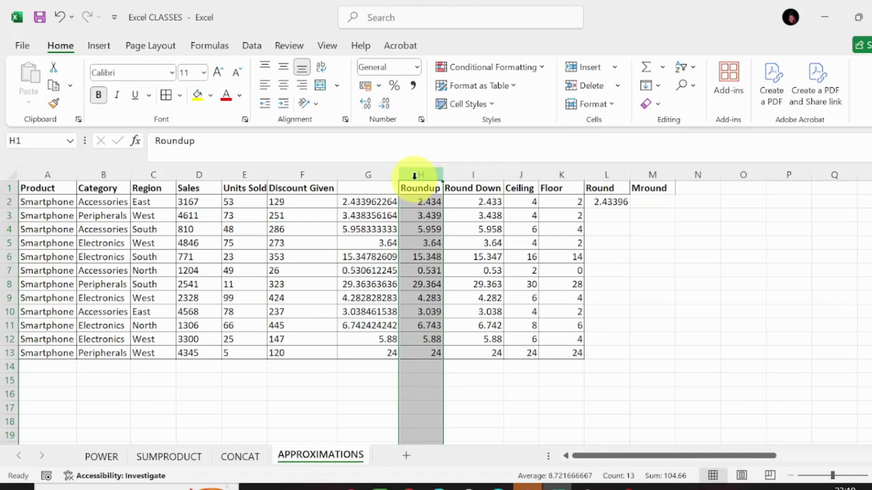
left_click(463, 173)
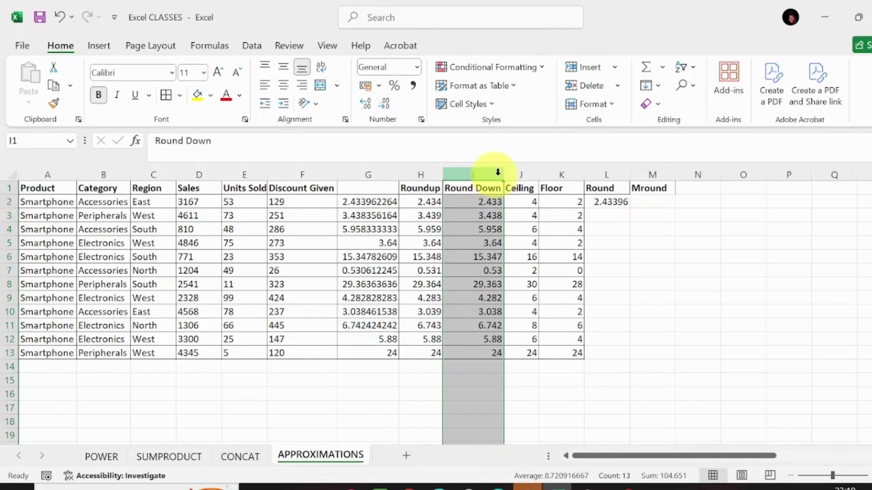
left_click(521, 173)
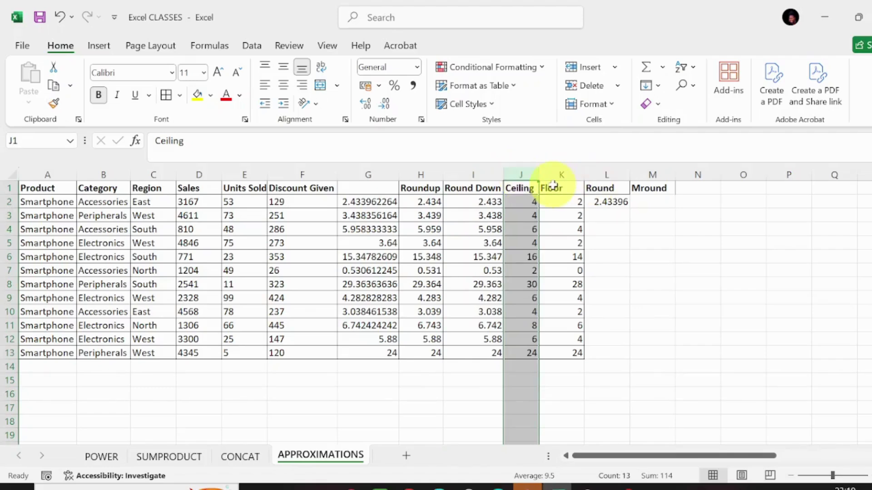
left_click(600, 174)
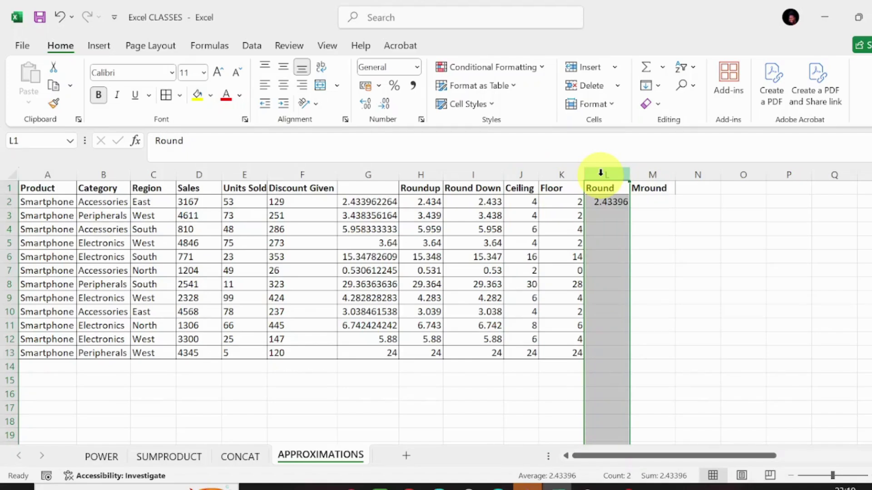
- Fill the five-digit ROUND formula from L2 down the Round column to L13
left_click(608, 205)
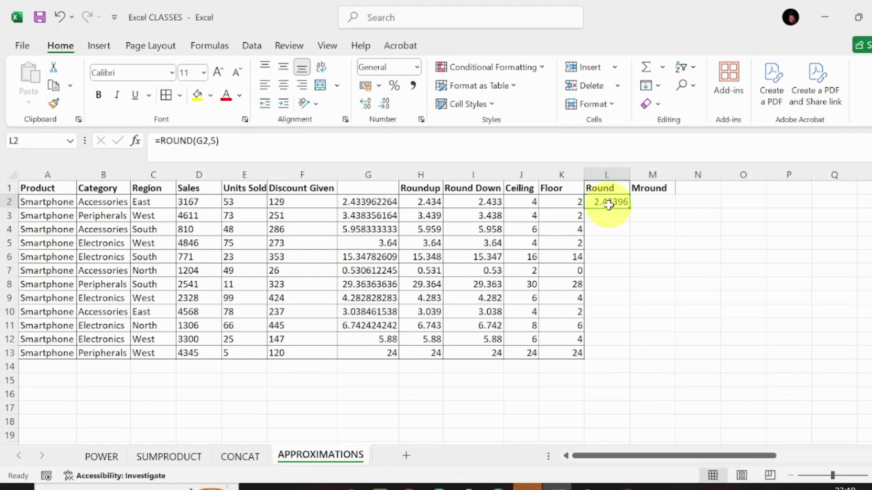
left_click_drag(631, 210, 631, 211)
double_click(631, 211)
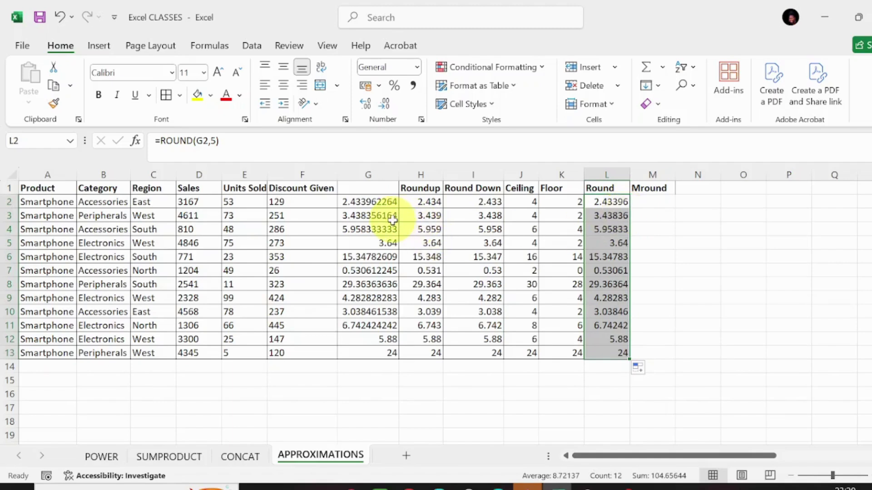
- Set the number of digits in the L2 ROUND formula to 0 and fill it down to L13
left_click(610, 205)
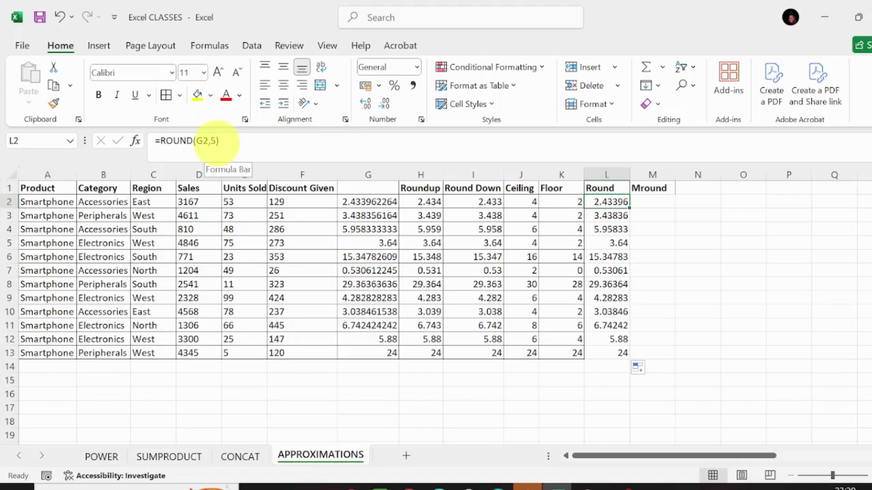
left_click(217, 142)
key("BackSpace")
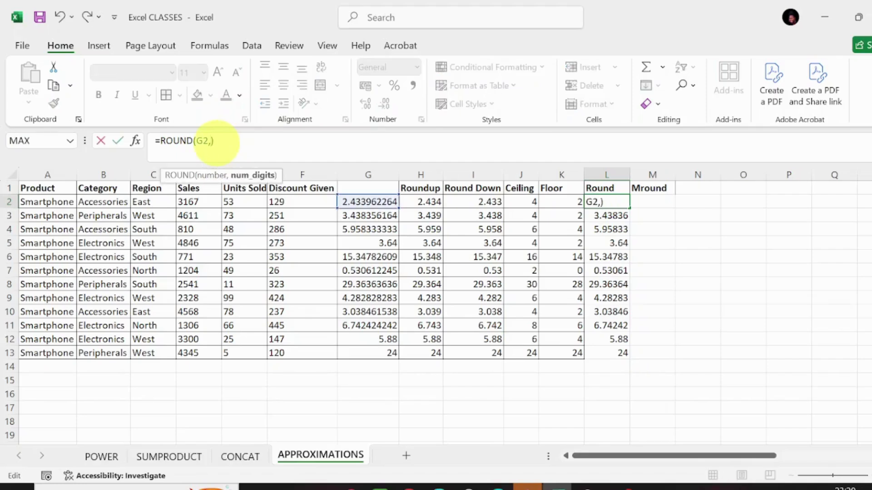
type("0")
key("Return")
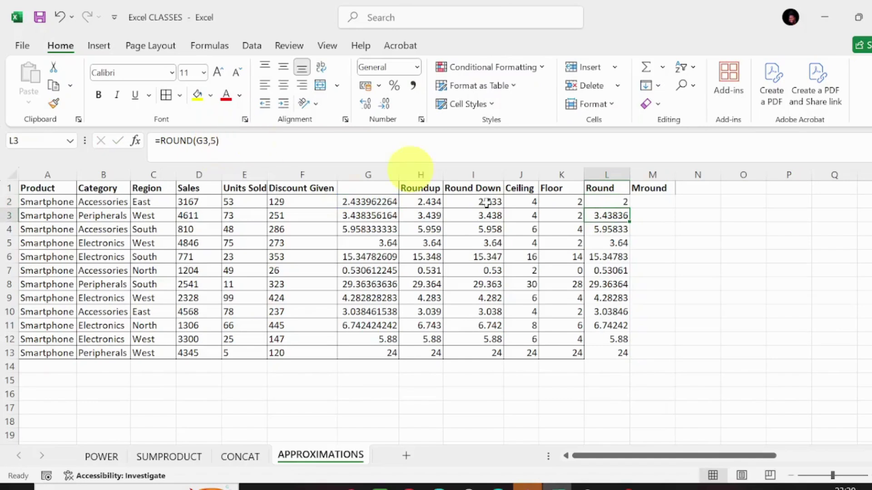
left_click(606, 203)
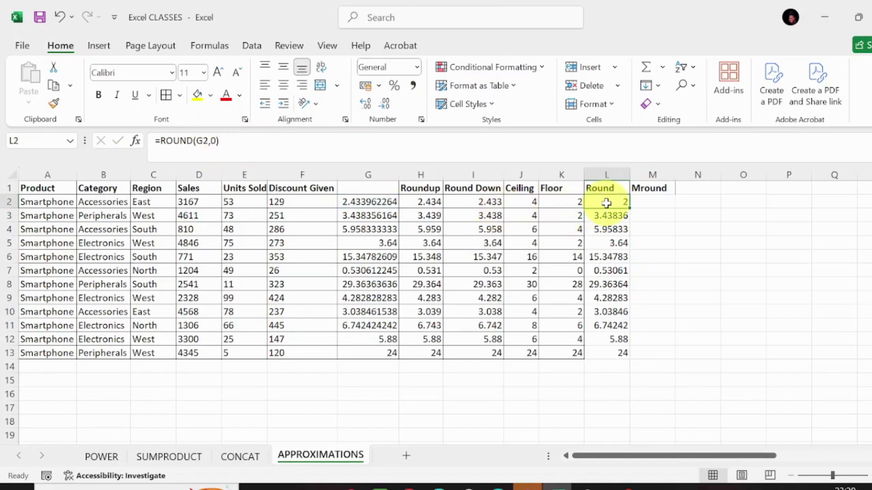
double_click(628, 209)
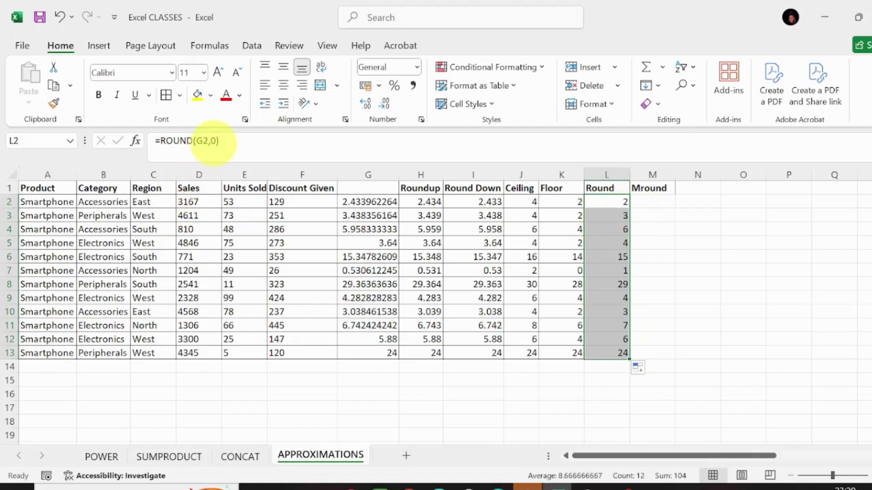
- Try -1 as the number of digits in the L2 ROUND formula and fill it down the Round column
left_click(214, 142)
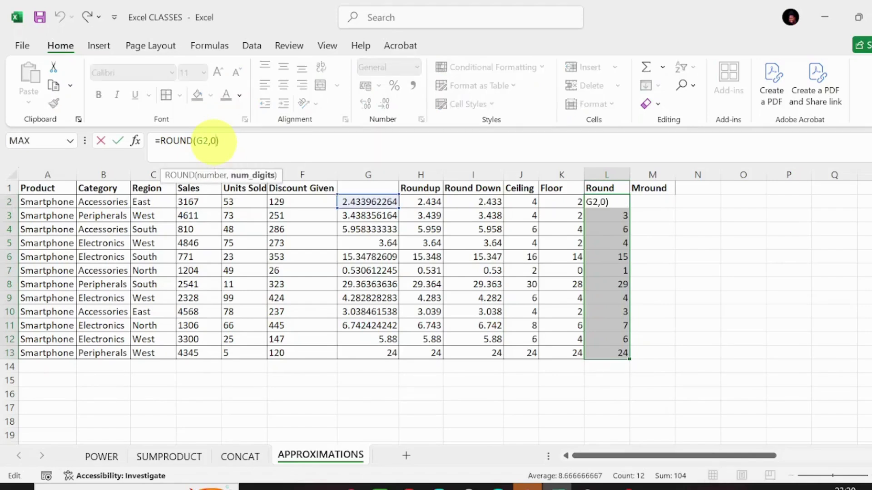
key("BackSpace")
type("-1")
key("Return")
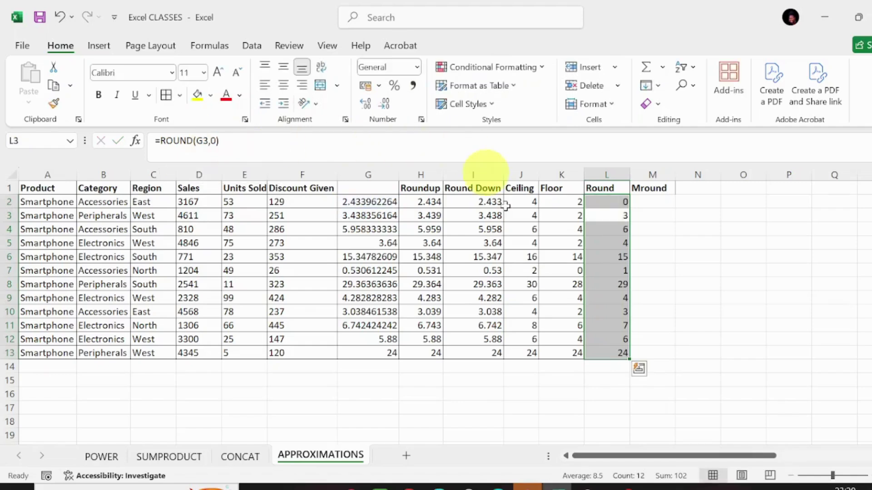
double_click(631, 208)
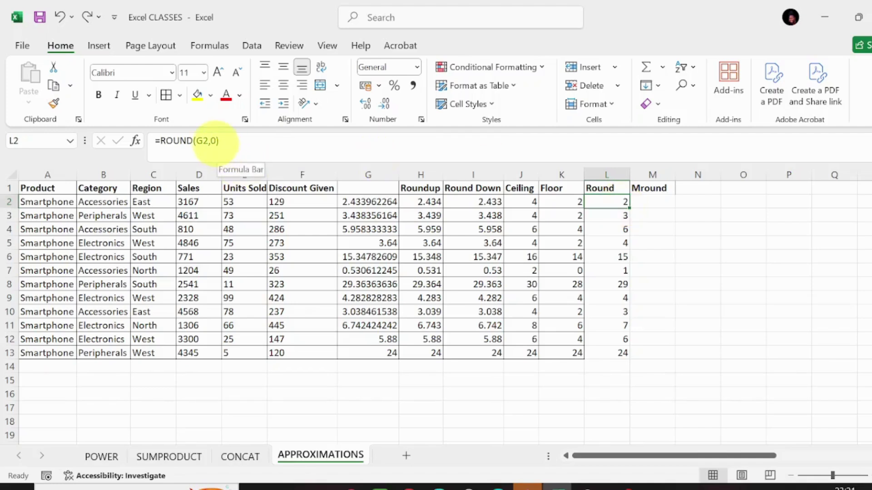
- Edit the formula in L2 to =ROUND(G2,3)
left_click(213, 142)
key("BackSpace")
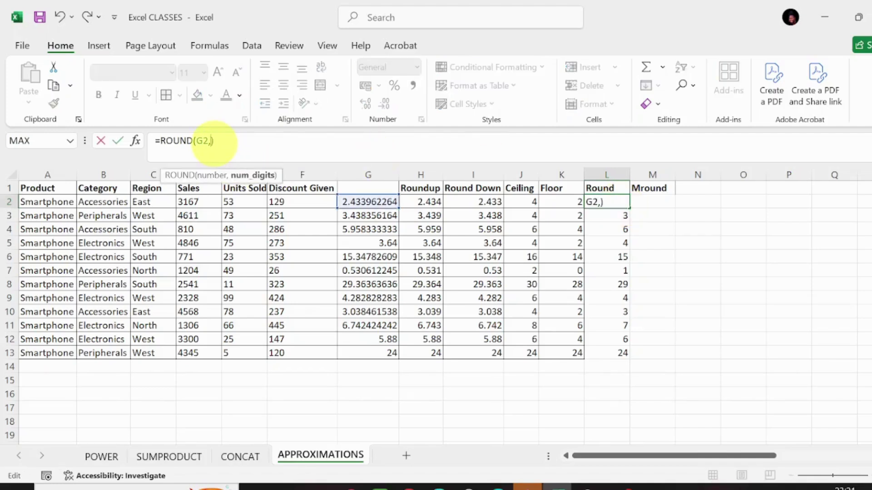
type("3")
key("Return")
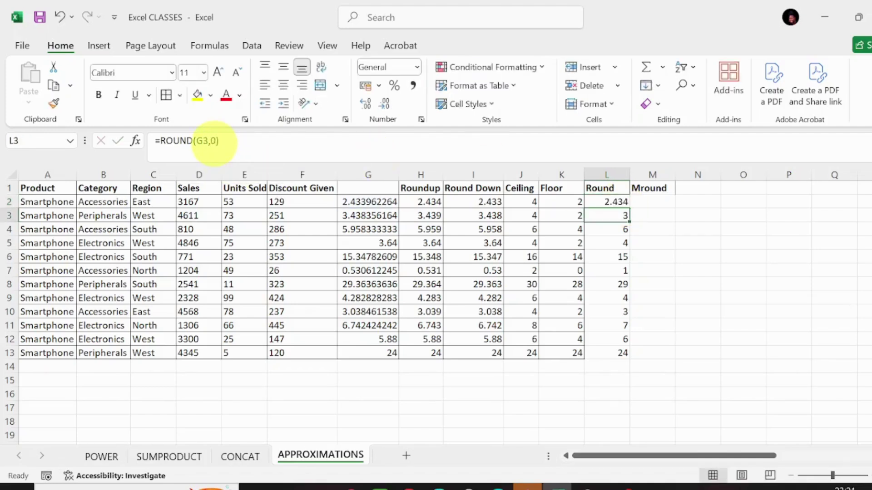
- Fill the three-digit ROUND formula from L2 down the Round column to L13
left_click(610, 204)
double_click(630, 207)
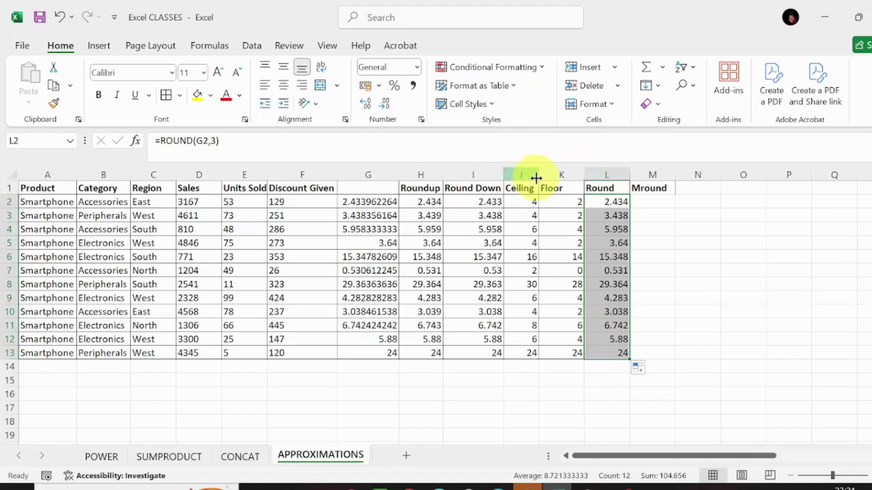
- Enter =MROUND(G2,2) in M2 of the Mround column
left_click(647, 198)
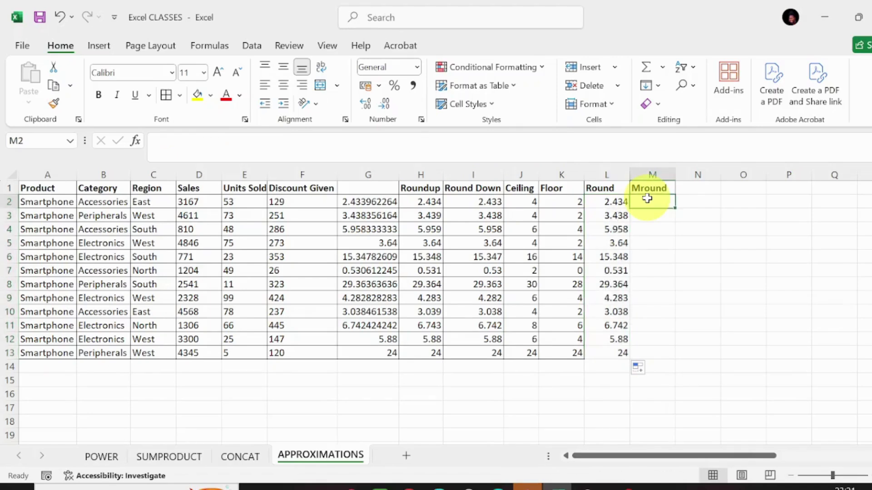
type("123=")
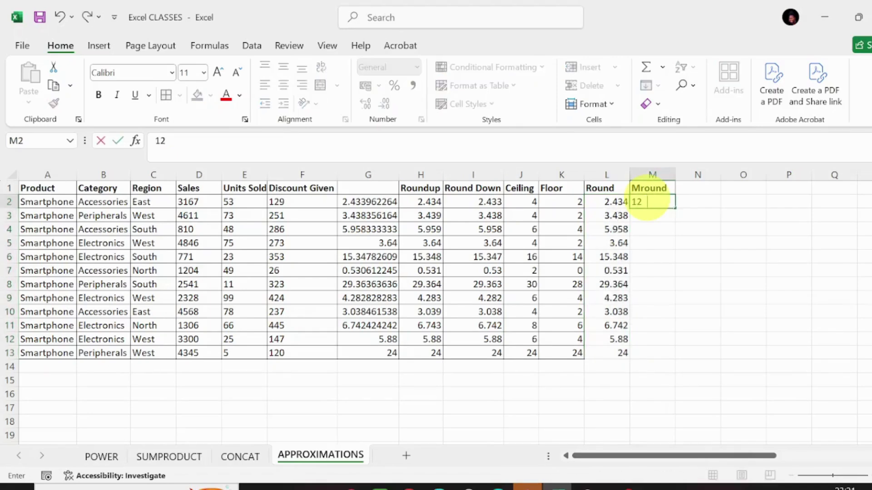
key("BackSpace")
key("BackSpace")
key("BackSpace")
key("BackSpace")
type("=mroun")
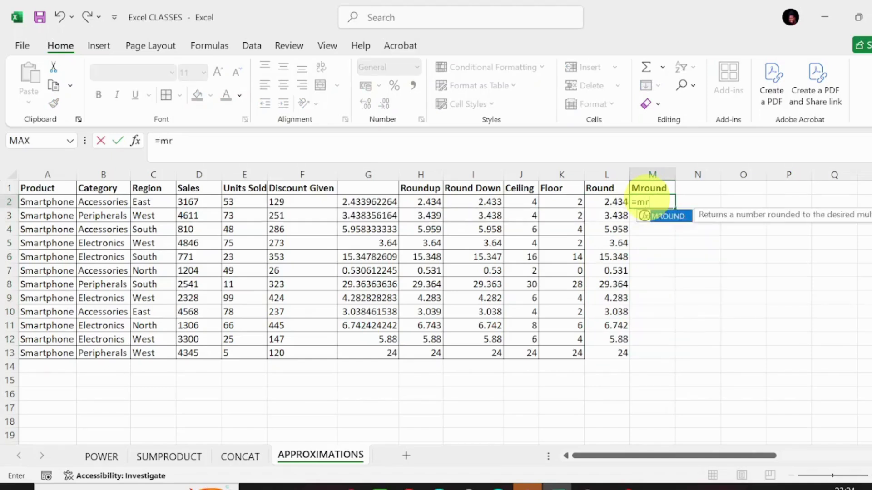
double_click(669, 215)
type("((")
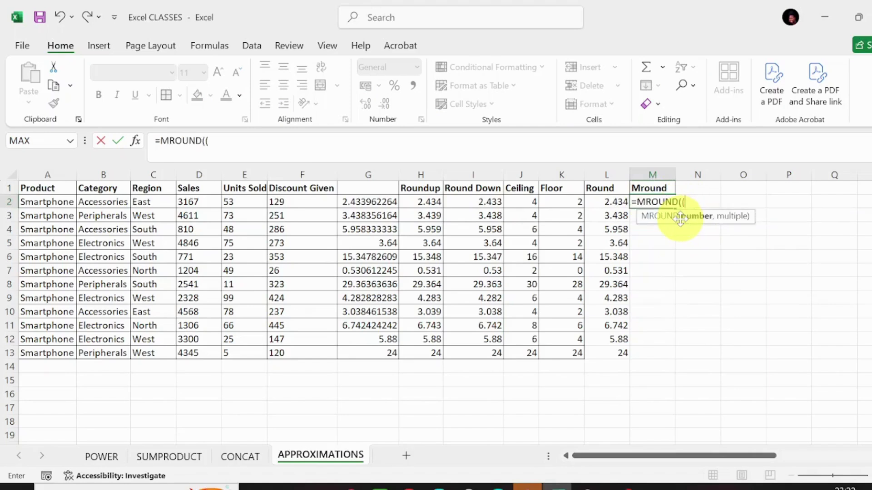
key("BackSpace")
left_click(381, 201)
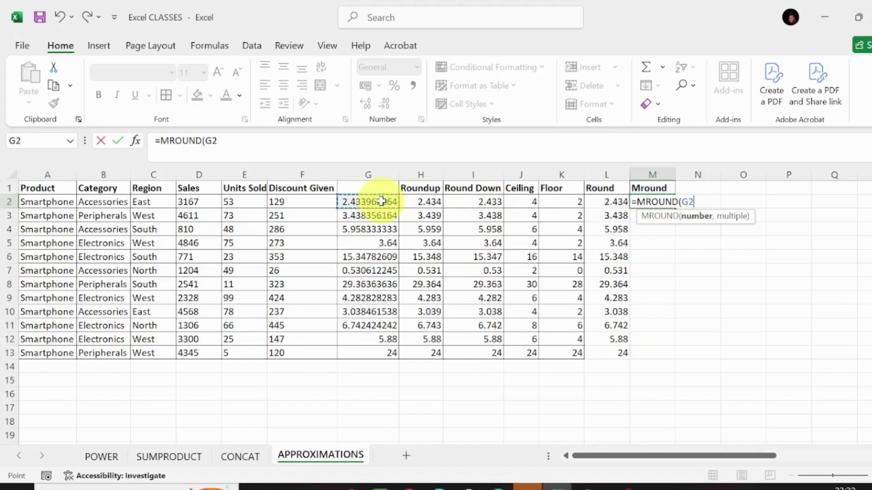
type(",")
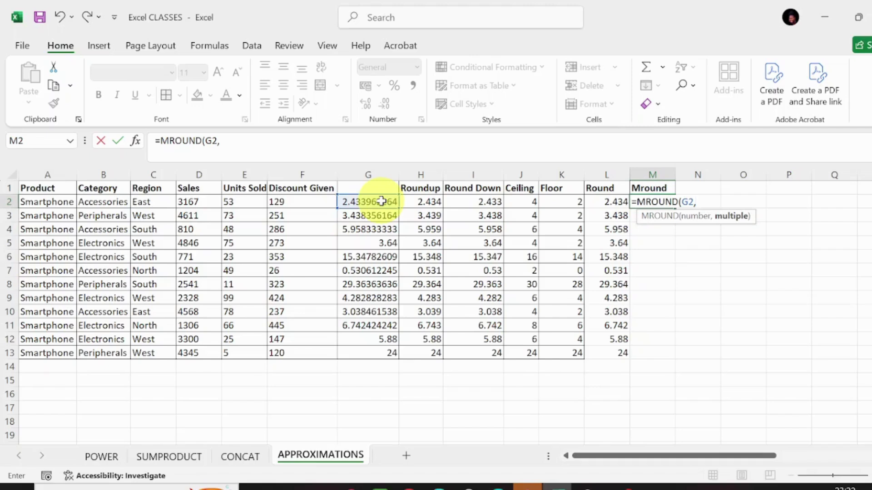
type("2)")
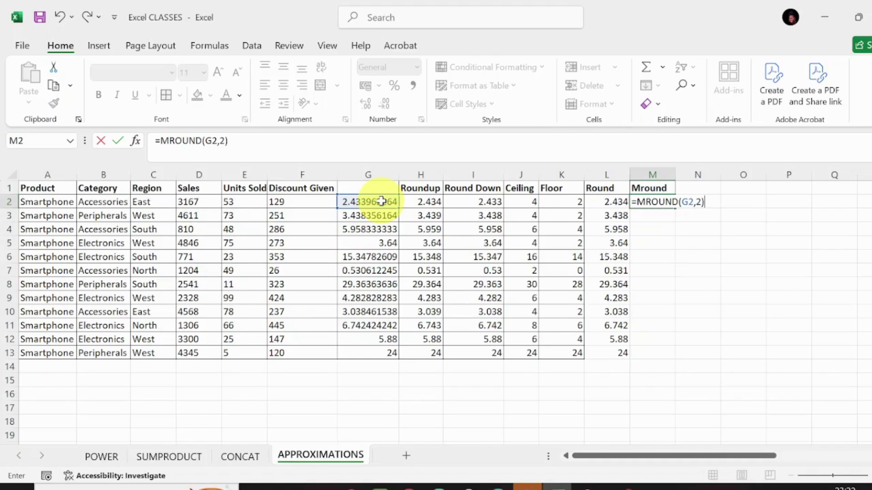
key("Return")
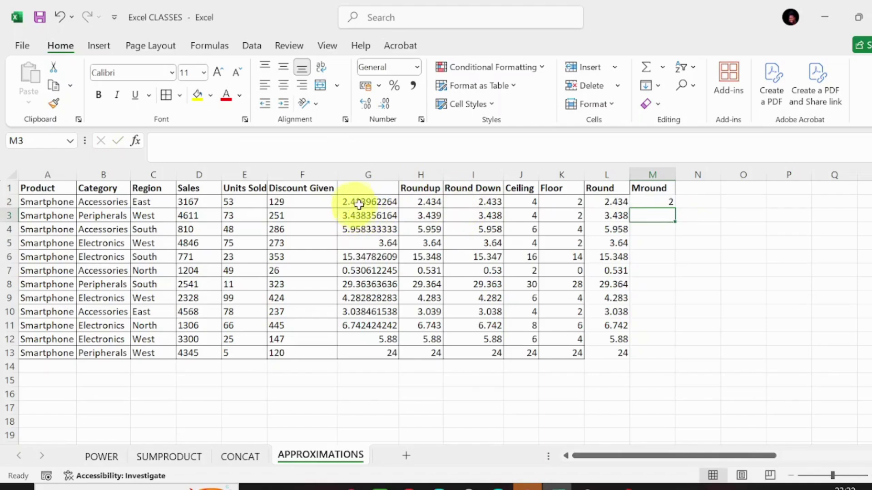
- Fill the MROUND formula with multiple 2 from M2 down to M13 and compare it with the column G values
left_click(659, 203)
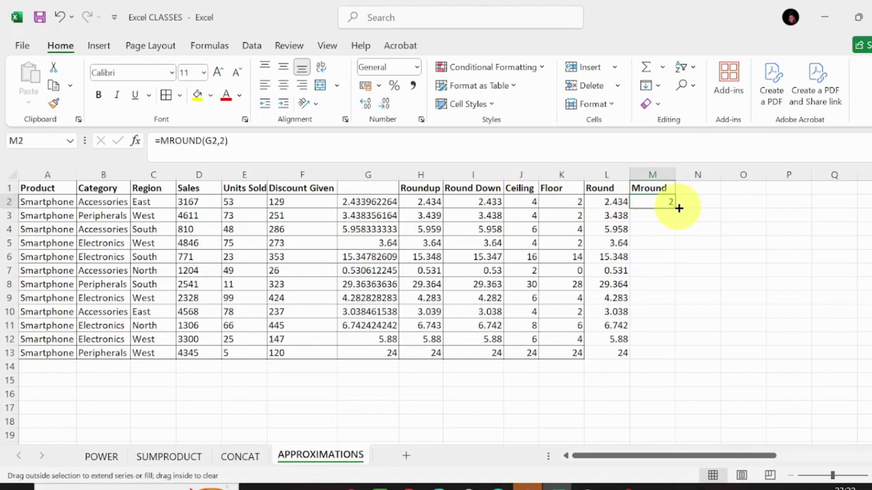
double_click(679, 209)
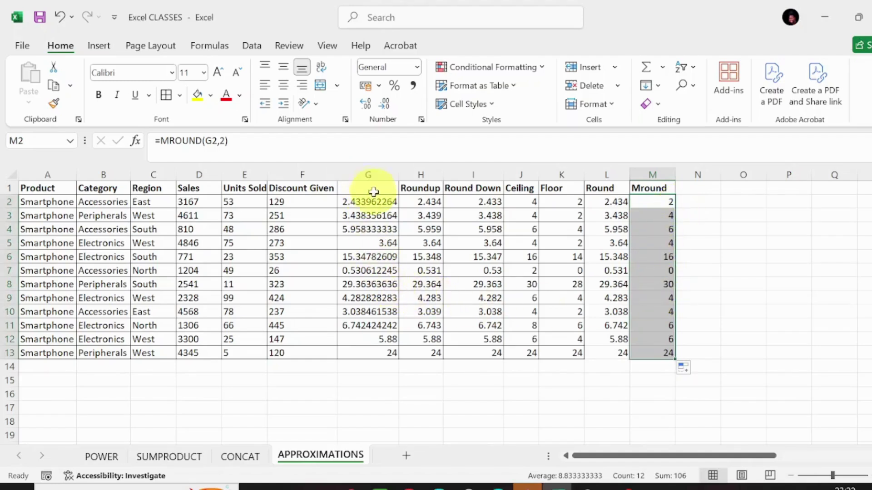
left_click(391, 242)
left_click(386, 259)
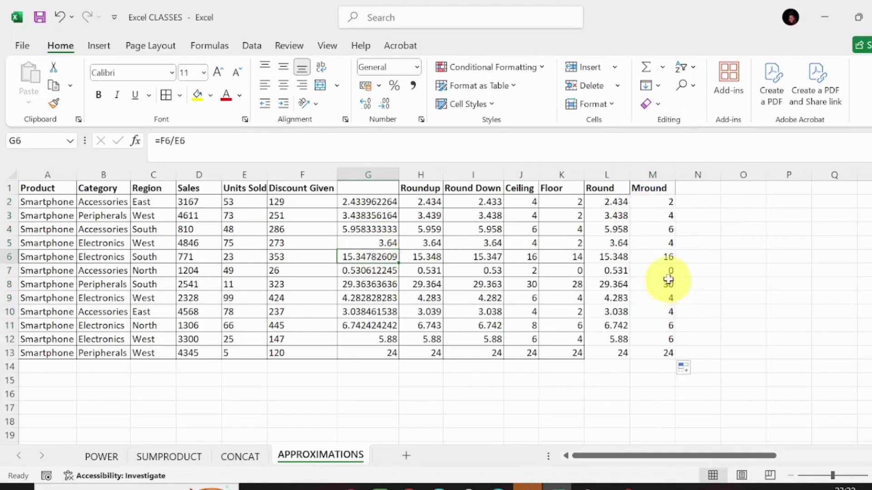
- Set the multiple in the M2 MROUND formula to 3 and fill it down the Mround column to M13
left_click(649, 200)
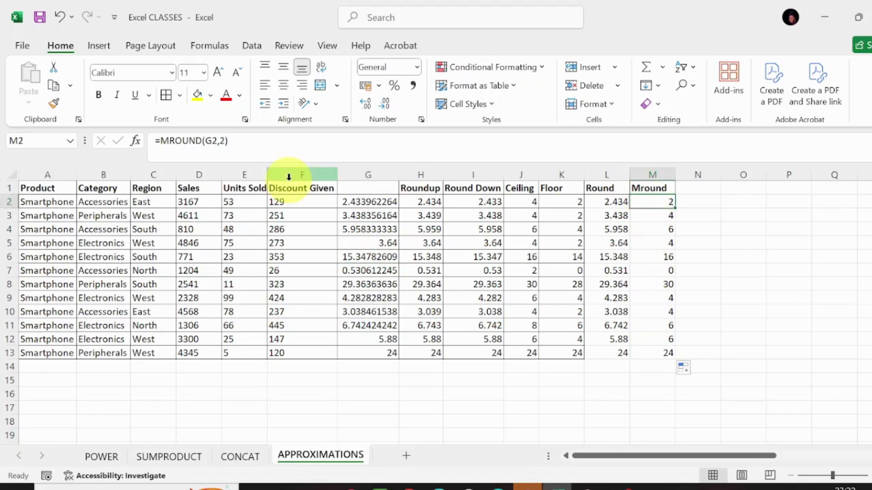
left_click(222, 140)
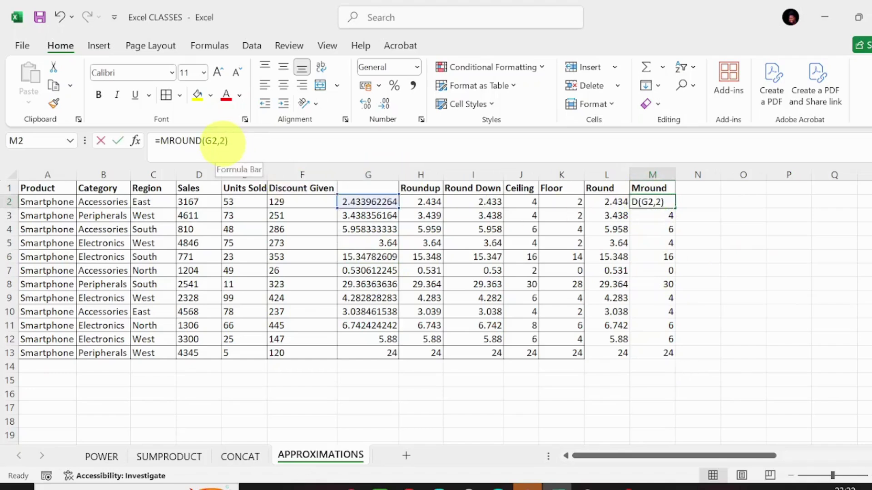
key("BackSpace")
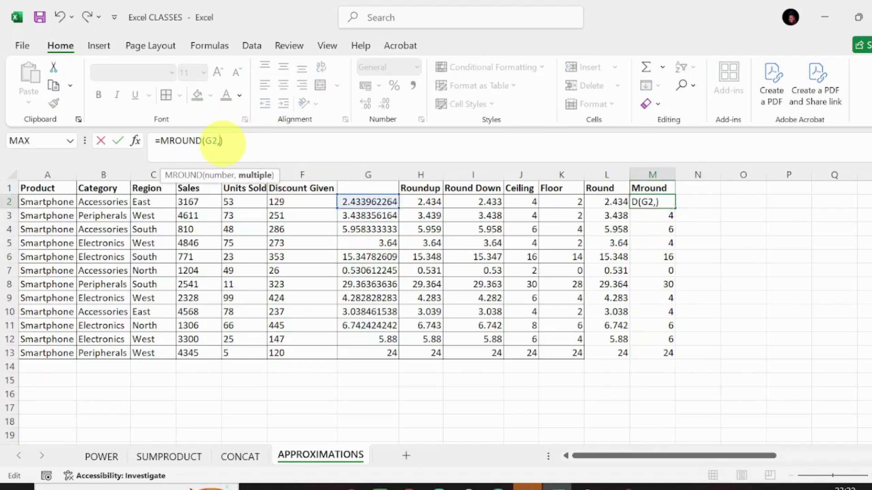
type("3")
key("Return")
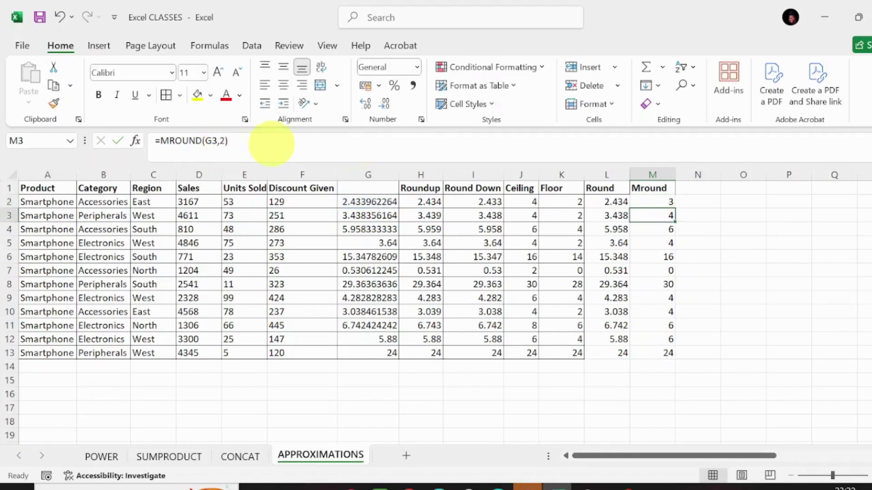
left_click(658, 202)
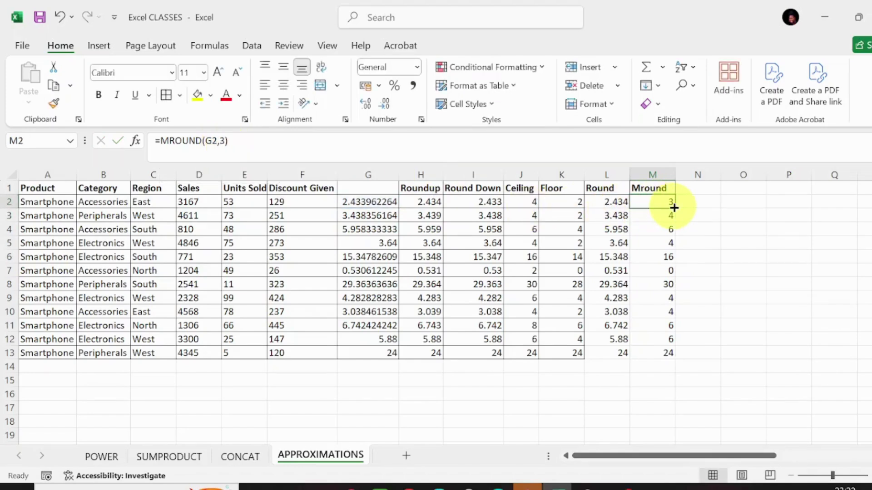
double_click(673, 208)
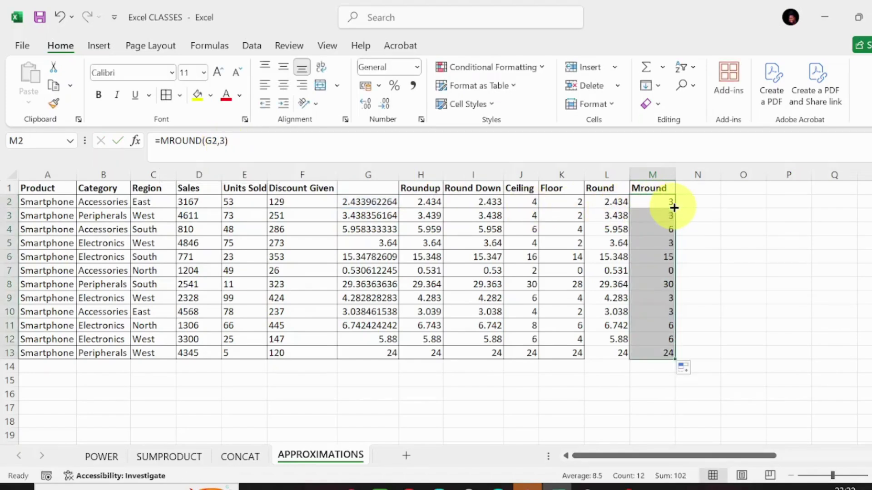